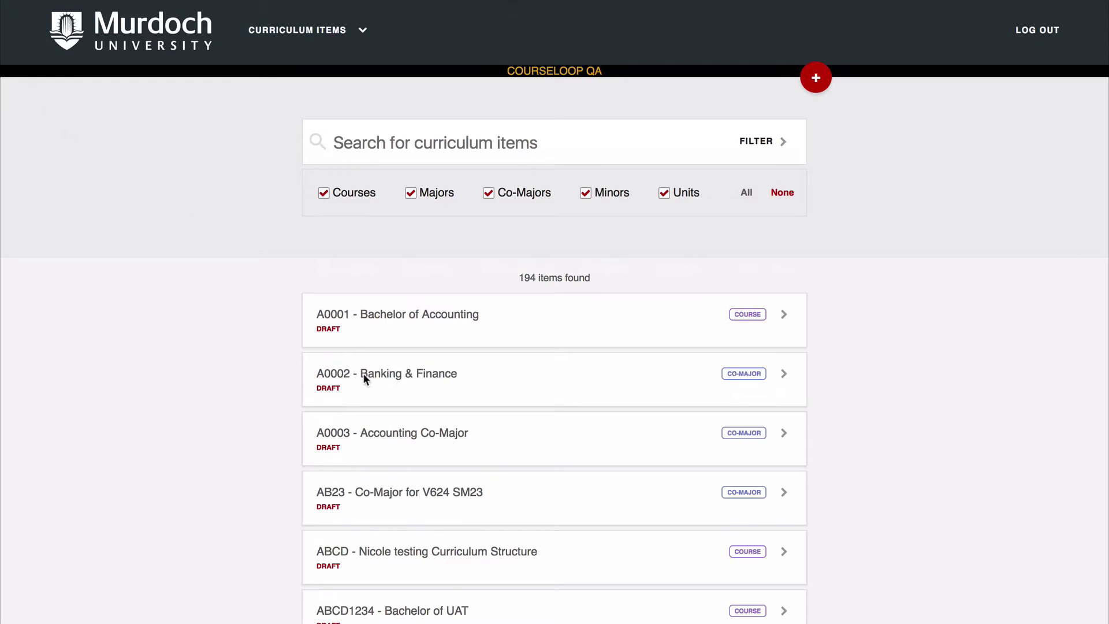
# Create a new course titled Bachelor of Time Travel with implementation year 2018, linked to an existing initial proposal
pyautogui.click(804, 83)
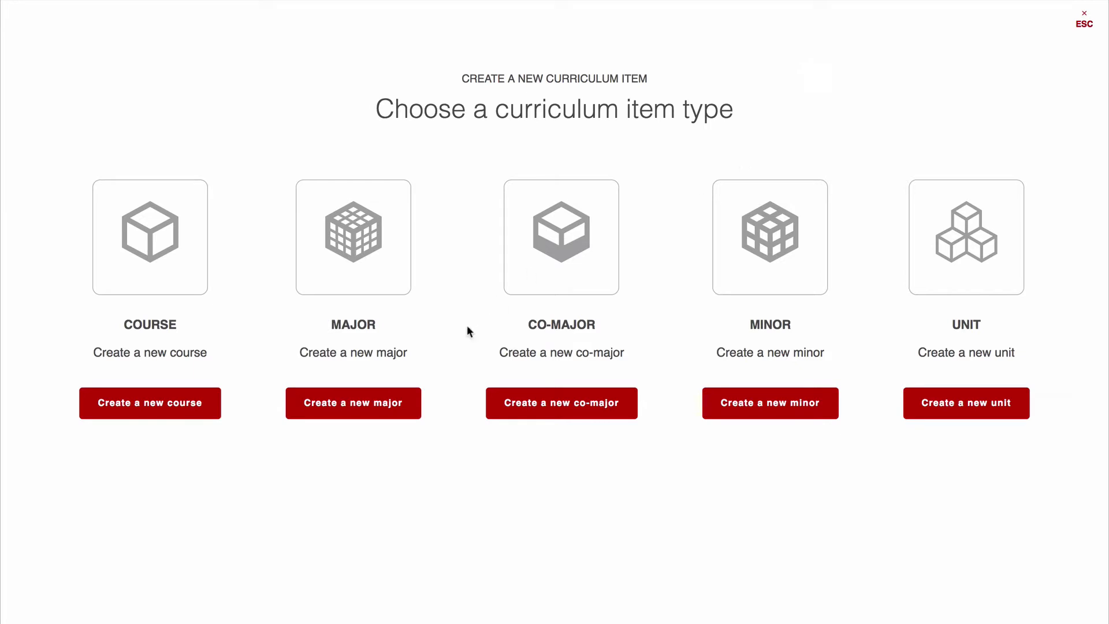
pyautogui.click(196, 409)
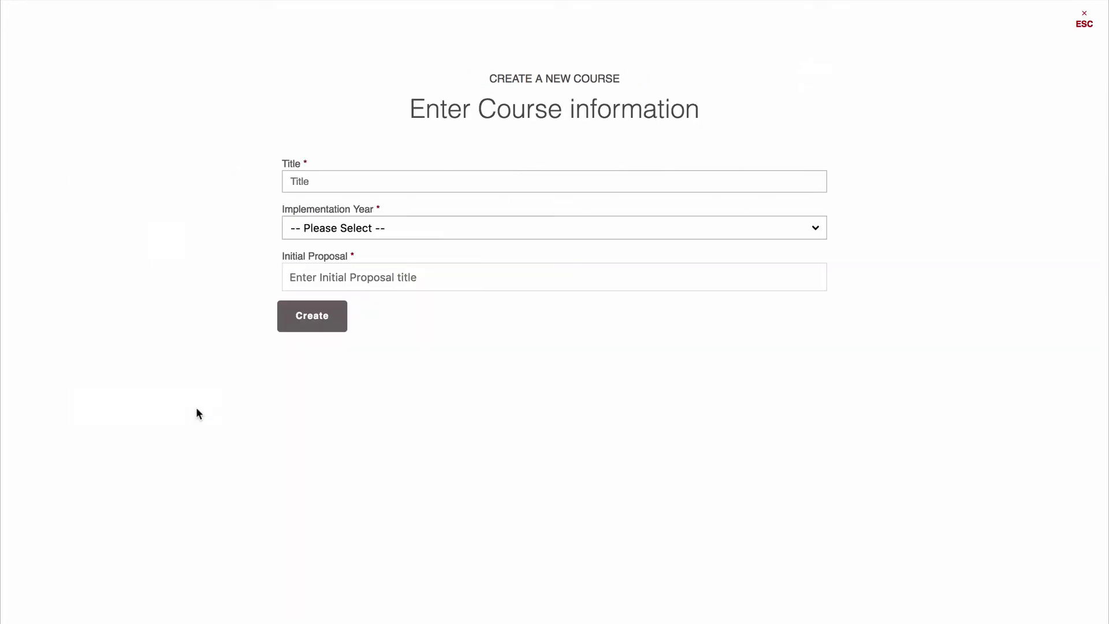
pyautogui.click(354, 185)
pyautogui.write('Bachelor of ')
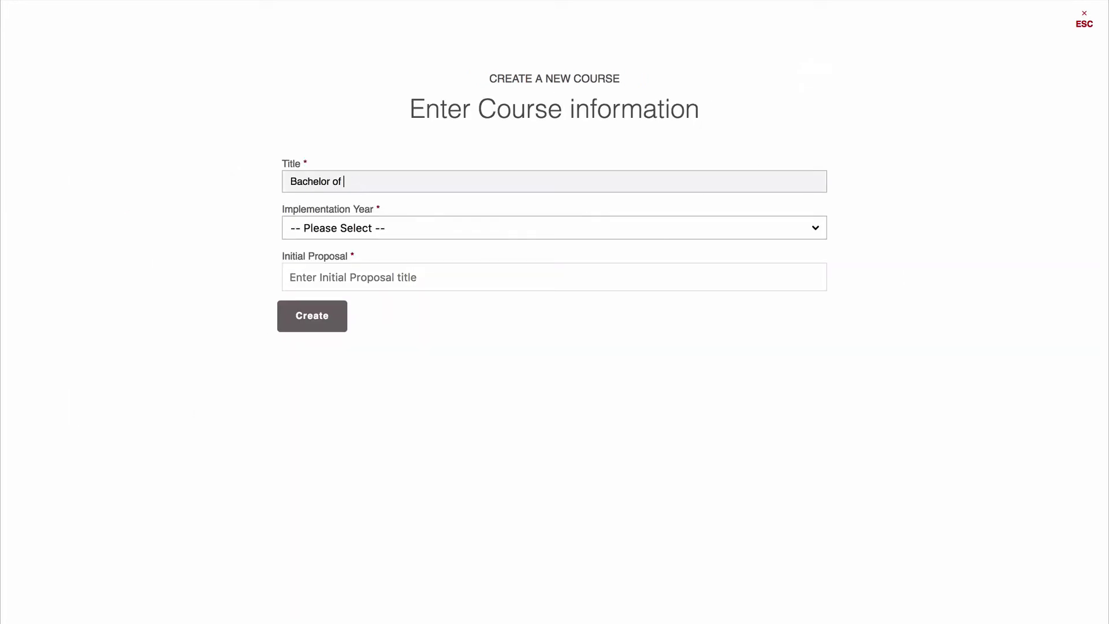
pyautogui.write('Time Travel')
pyautogui.click(412, 232)
pyautogui.click(390, 244)
pyautogui.click(349, 279)
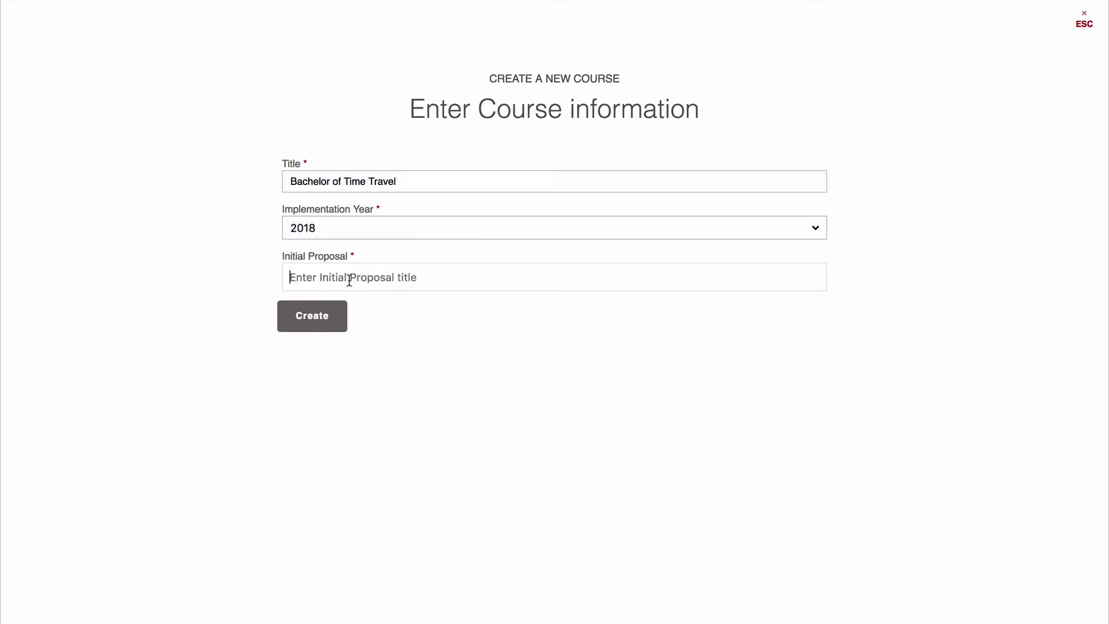
pyautogui.click(346, 307)
pyautogui.click(321, 327)
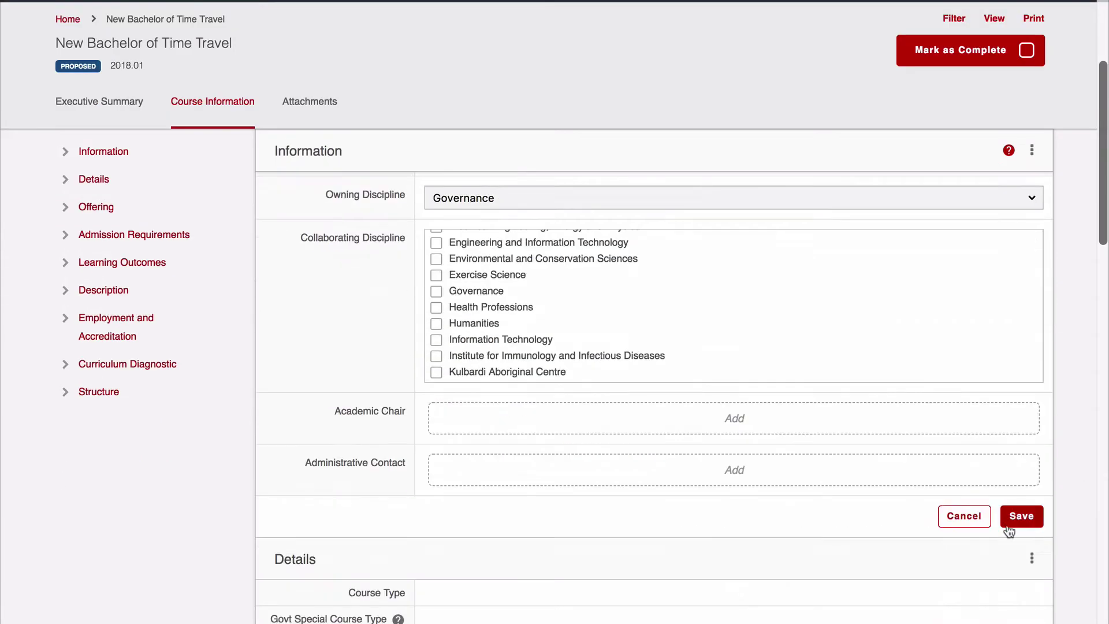
# Fill in the course's Details with Bachelor's Pass, Level 7 - Bachelor Degree and award title BTimeTrav, and mark the course as complete
pyautogui.click(1015, 519)
pyautogui.click(1031, 283)
pyautogui.click(950, 317)
pyautogui.click(736, 330)
pyautogui.click(647, 428)
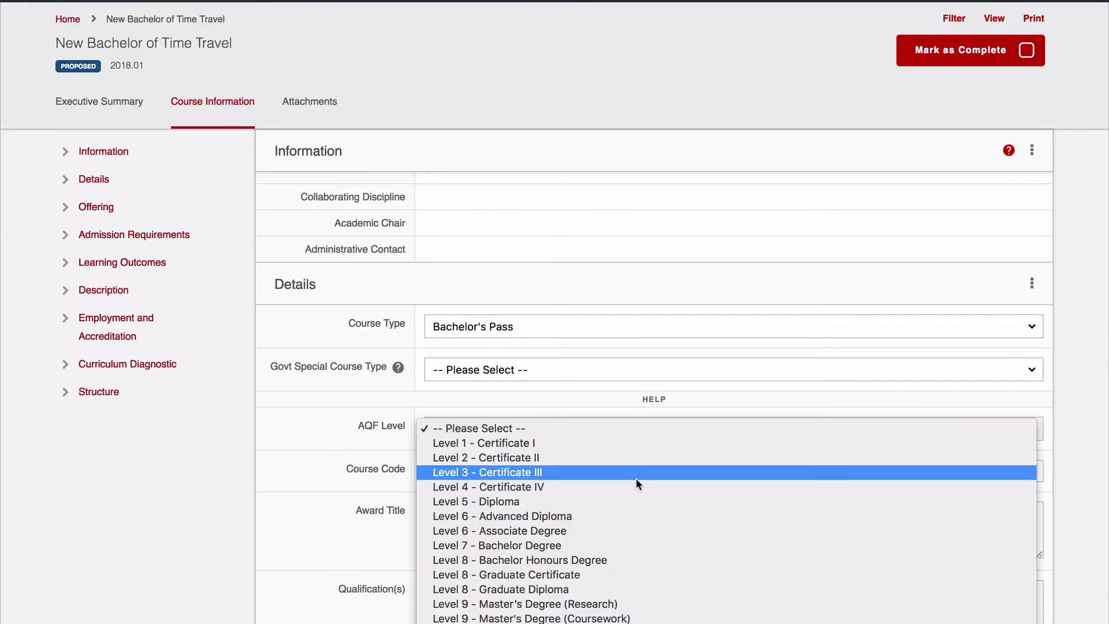
pyautogui.click(626, 545)
pyautogui.click(623, 527)
pyautogui.write('BTimeTrav')
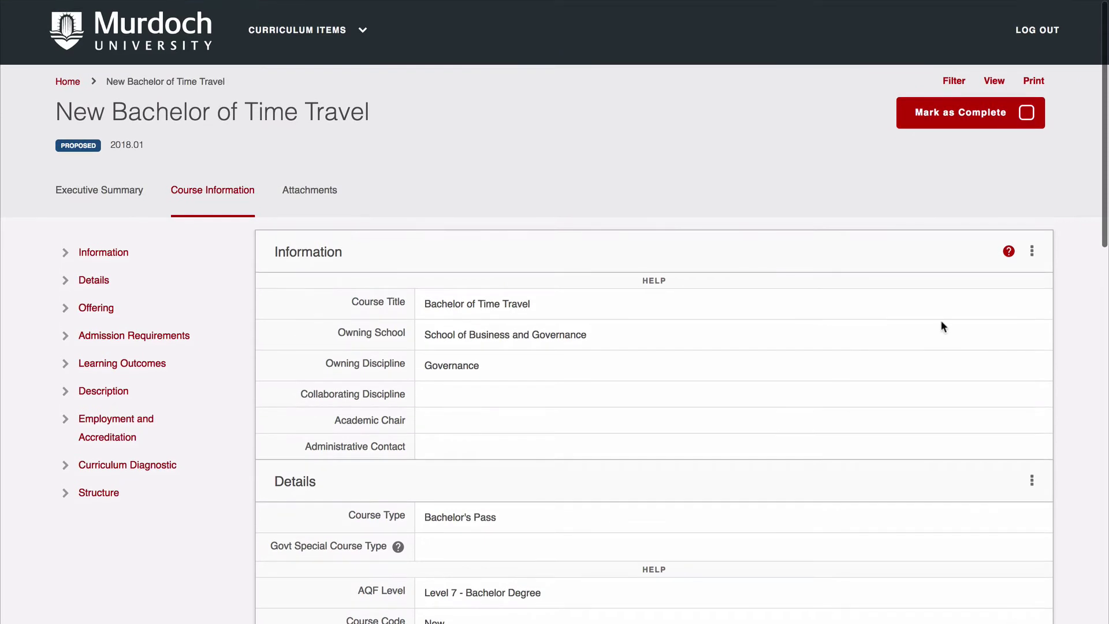
pyautogui.click(1028, 114)
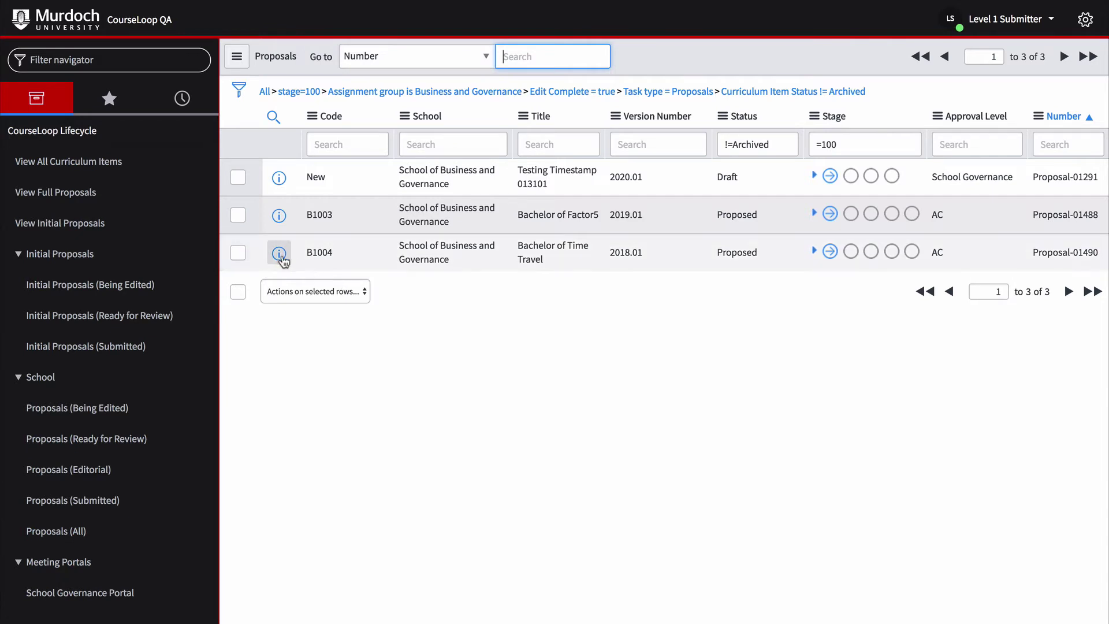
# Open the proposal for B1004 Bachelor of Time Travel and submit it to ACAC
pyautogui.click(280, 255)
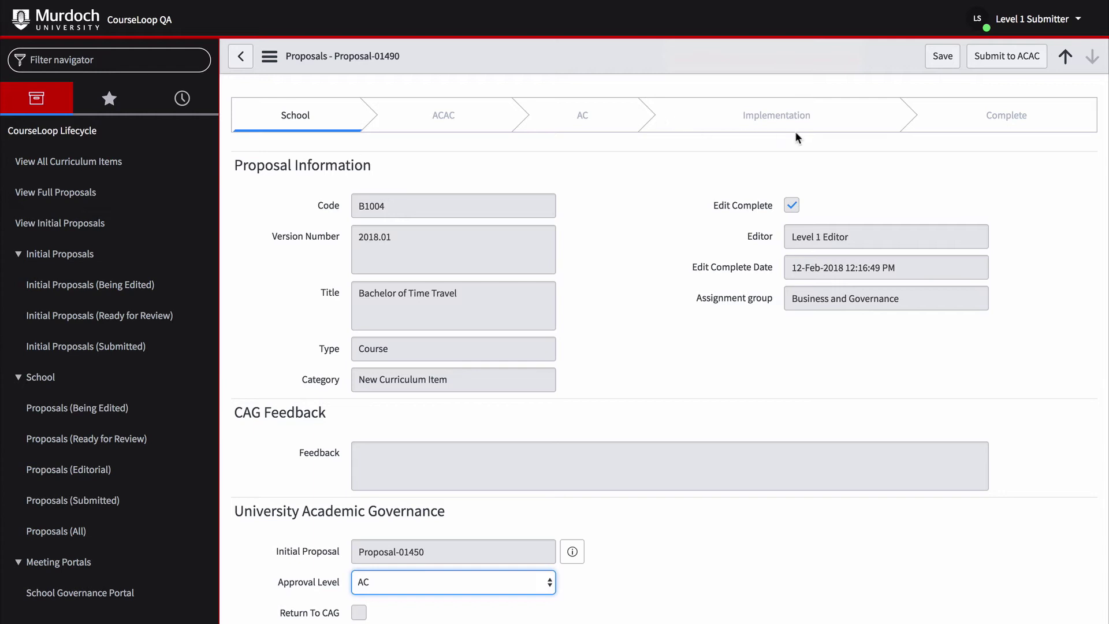
pyautogui.click(988, 65)
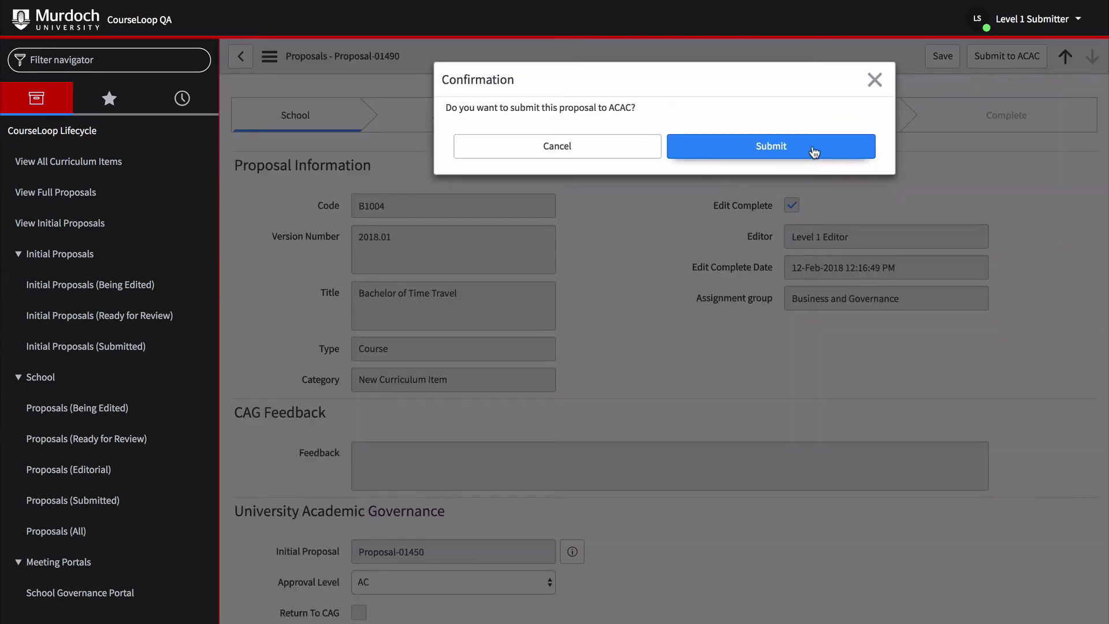
pyautogui.click(813, 149)
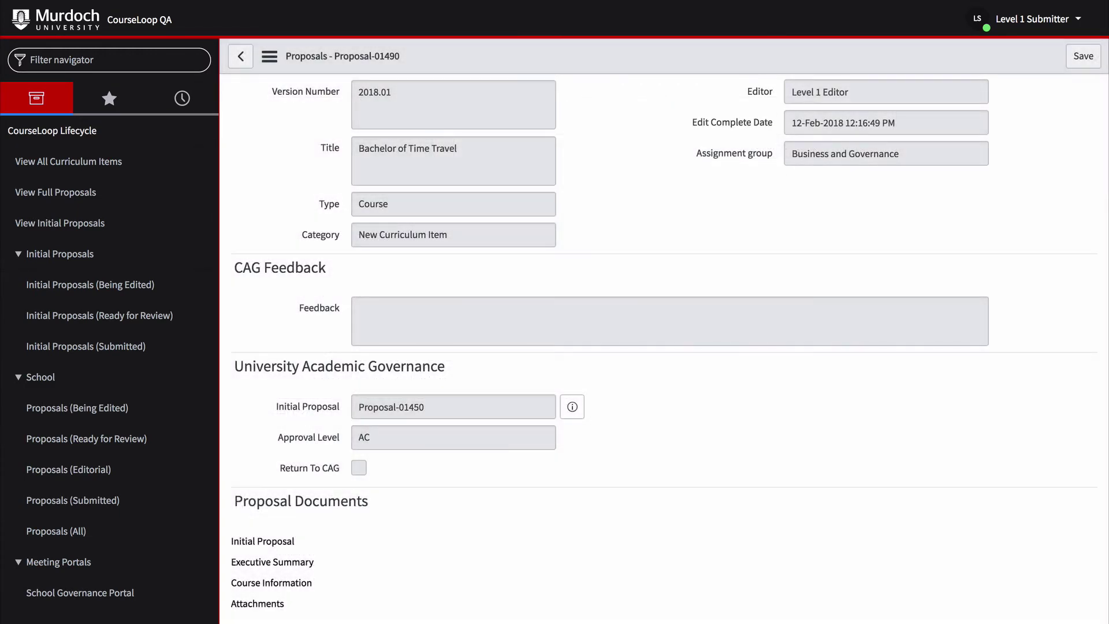
pyautogui.scroll(2, 664, 348)
pyautogui.scroll(-4, 664, 349)
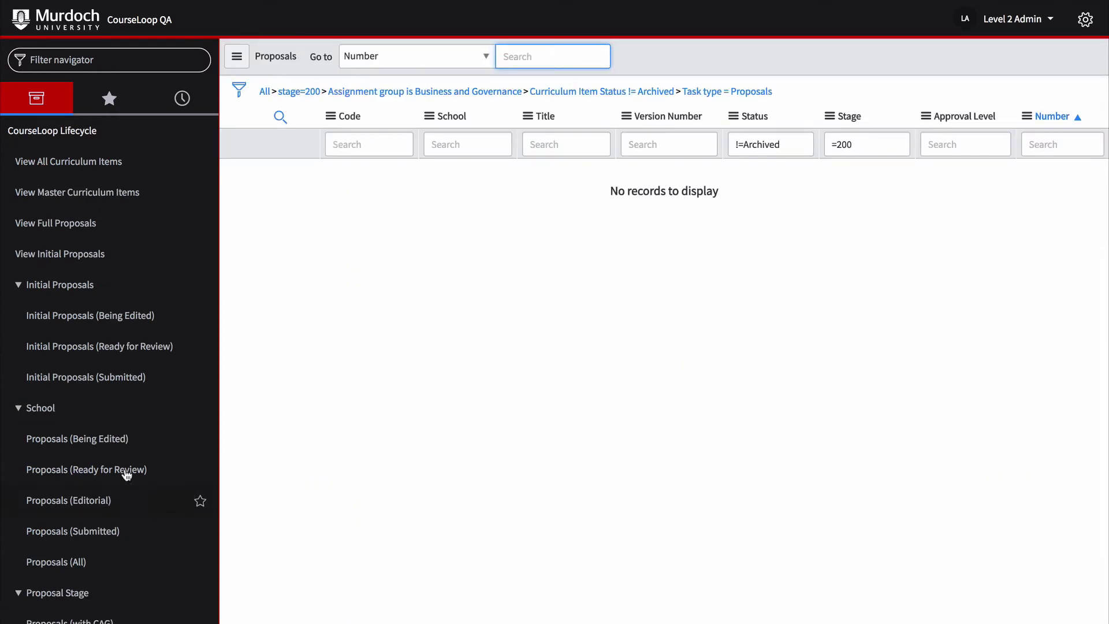
# Open the submitted B1004 Bachelor of Time Travel proposal and allocate it to governance meeting CAG-008
pyautogui.click(79, 529)
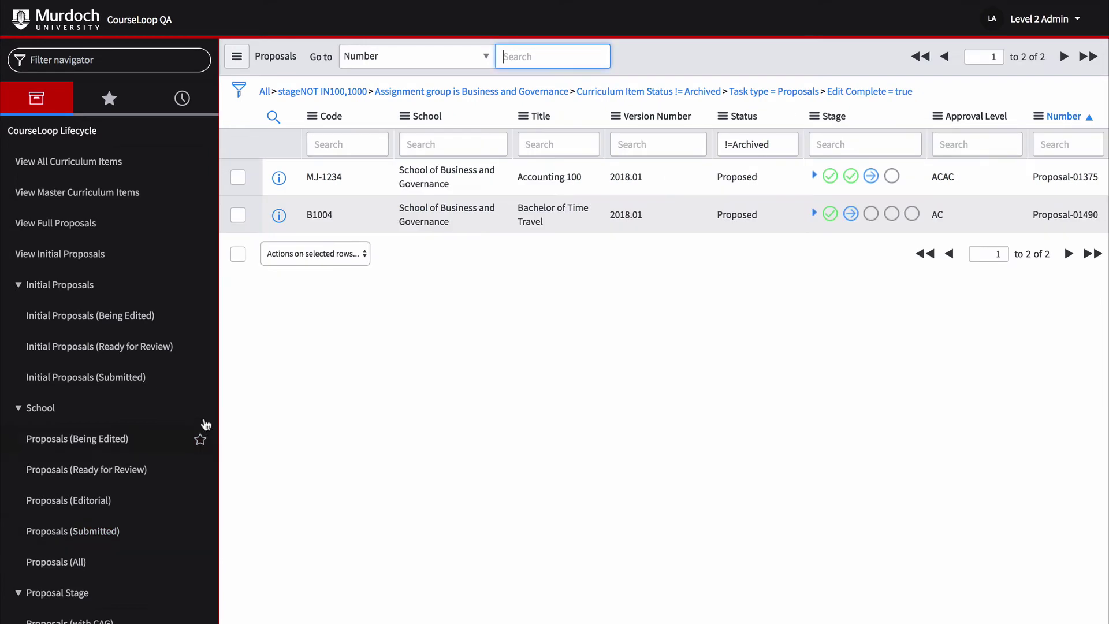
pyautogui.click(278, 217)
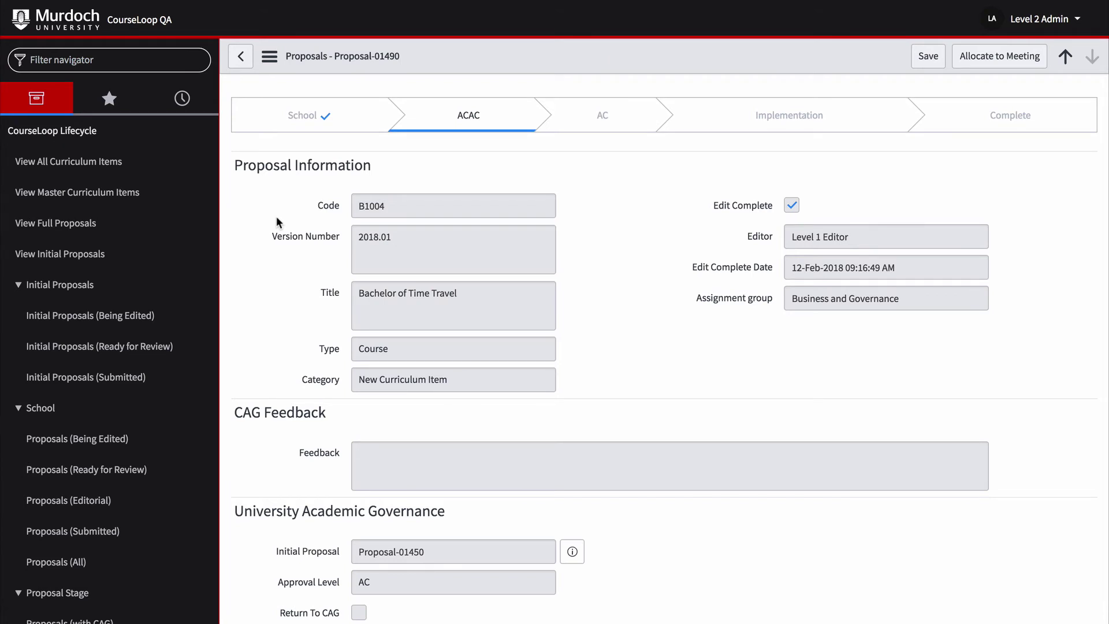
pyautogui.click(962, 61)
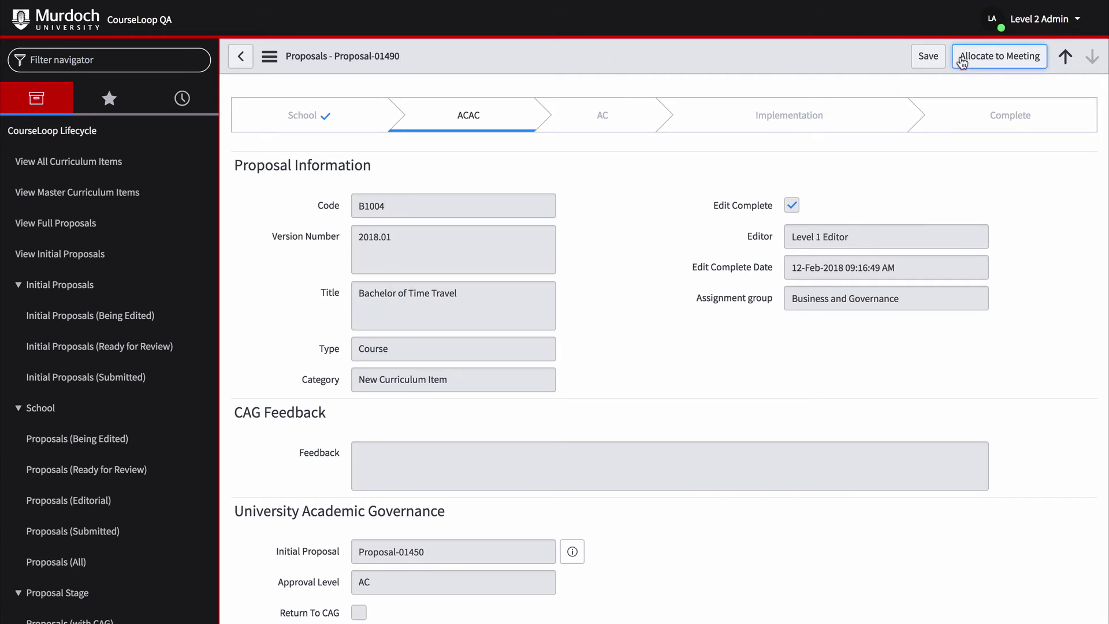
pyautogui.click(594, 150)
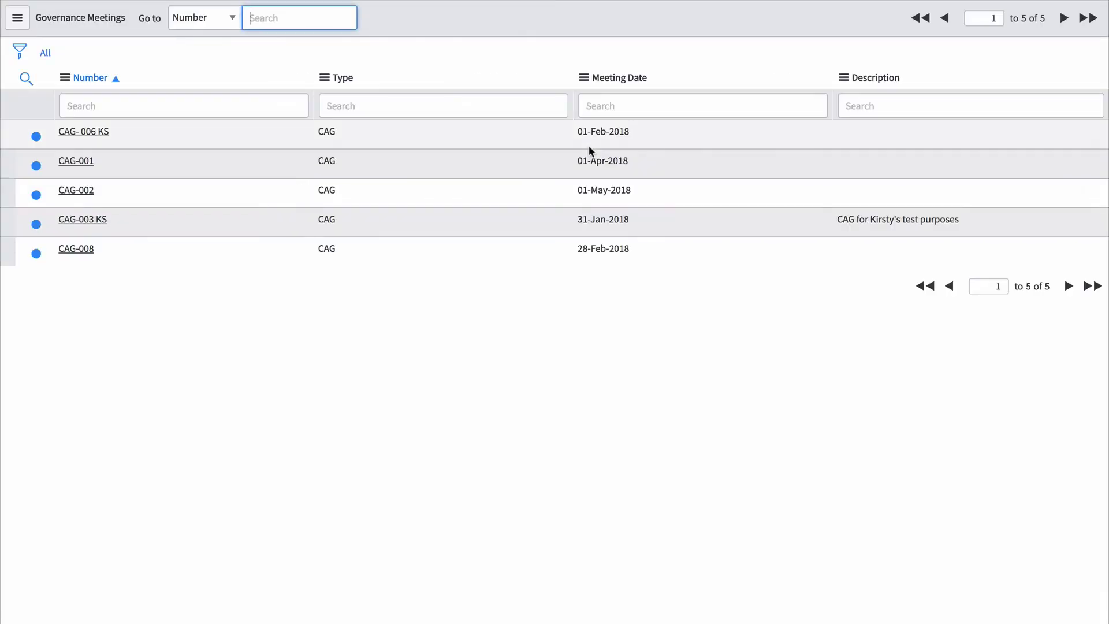
pyautogui.click(82, 251)
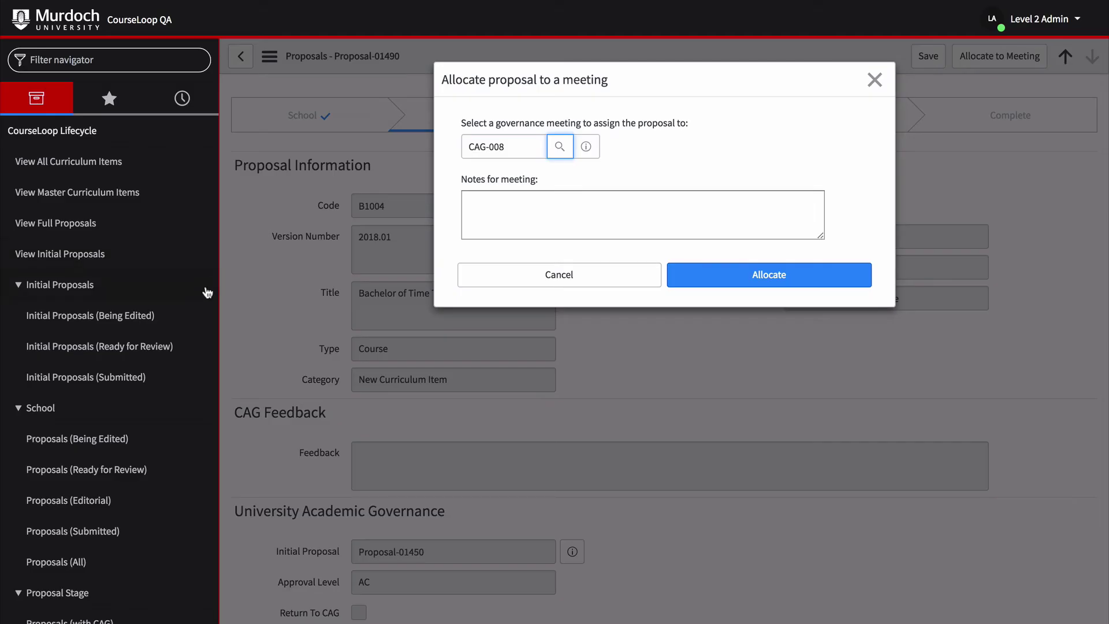
pyautogui.click(780, 268)
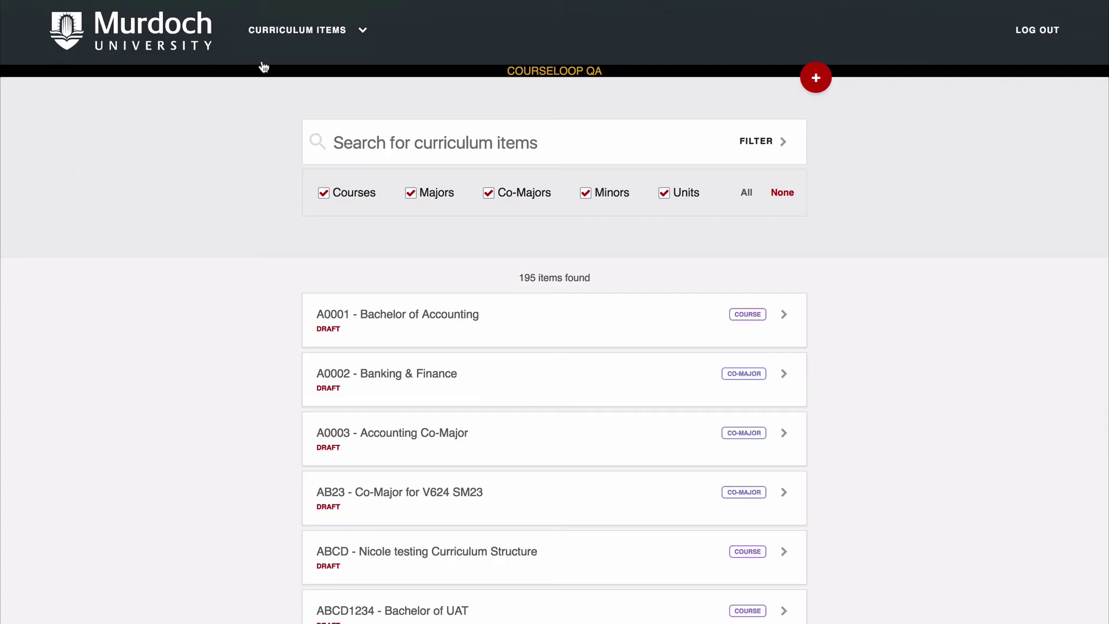
# Open the CAG-008 meeting in the CAG Portal
pyautogui.click(360, 32)
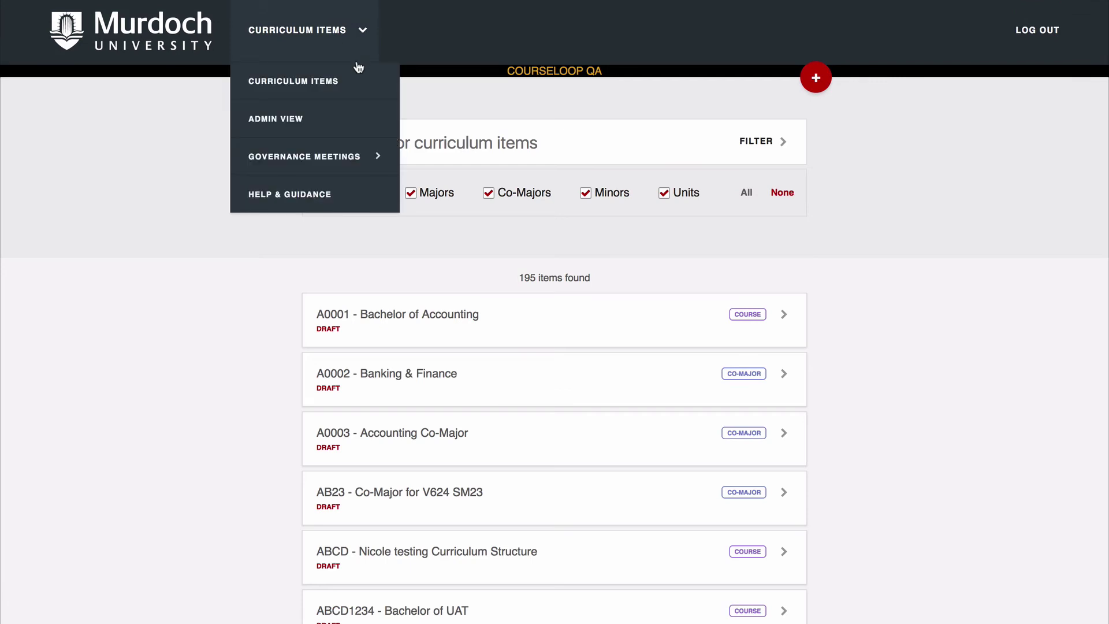
pyautogui.moveTo(330, 166)
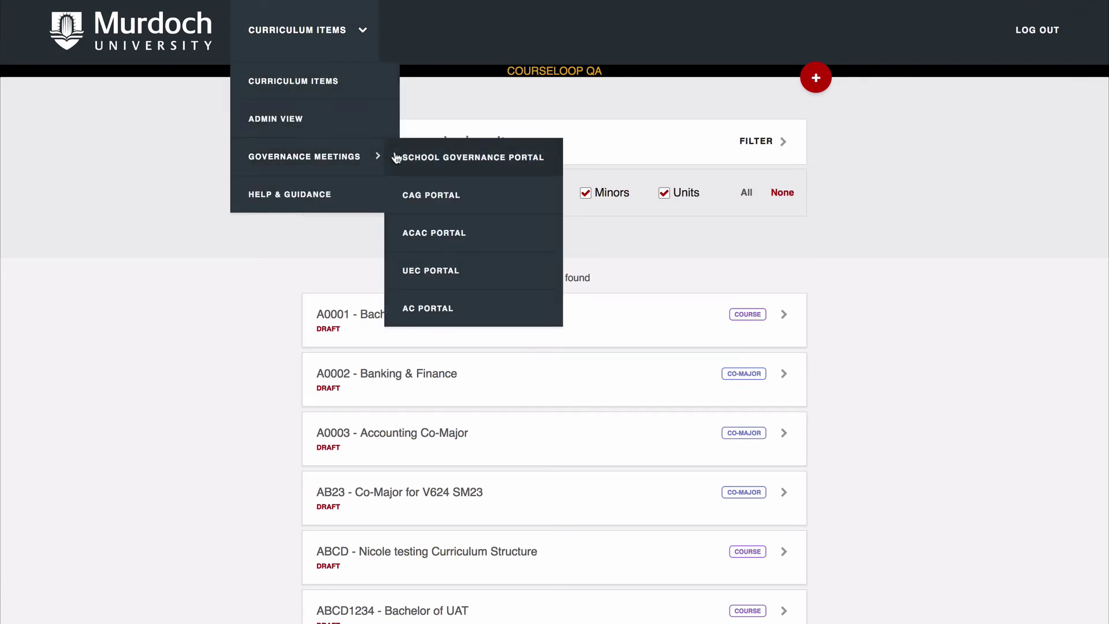
pyautogui.click(425, 196)
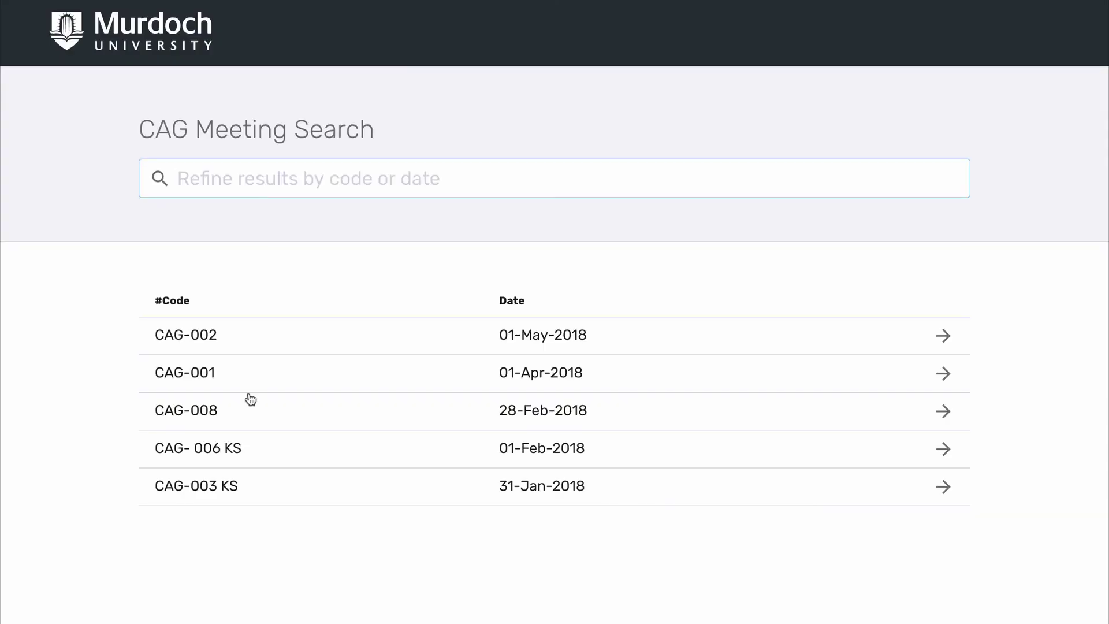
pyautogui.click(199, 408)
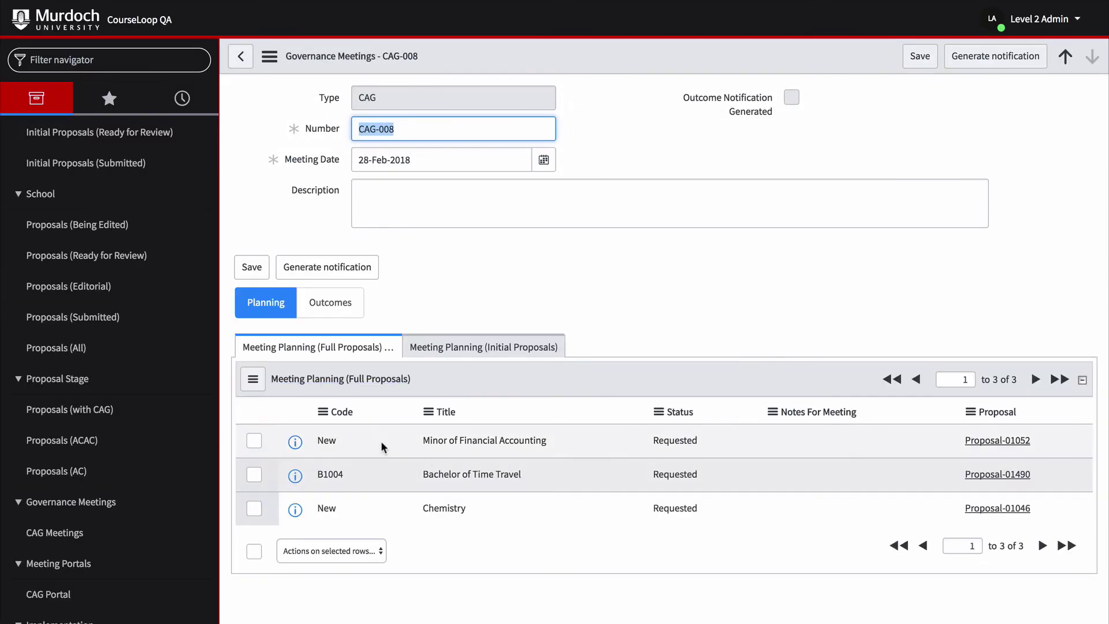
# Record the CAG-008 meeting outcome for Bachelor of Time Travel as Supported, with the outcome notes "Here are our reasons..."
pyautogui.click(313, 310)
pyautogui.click(649, 478)
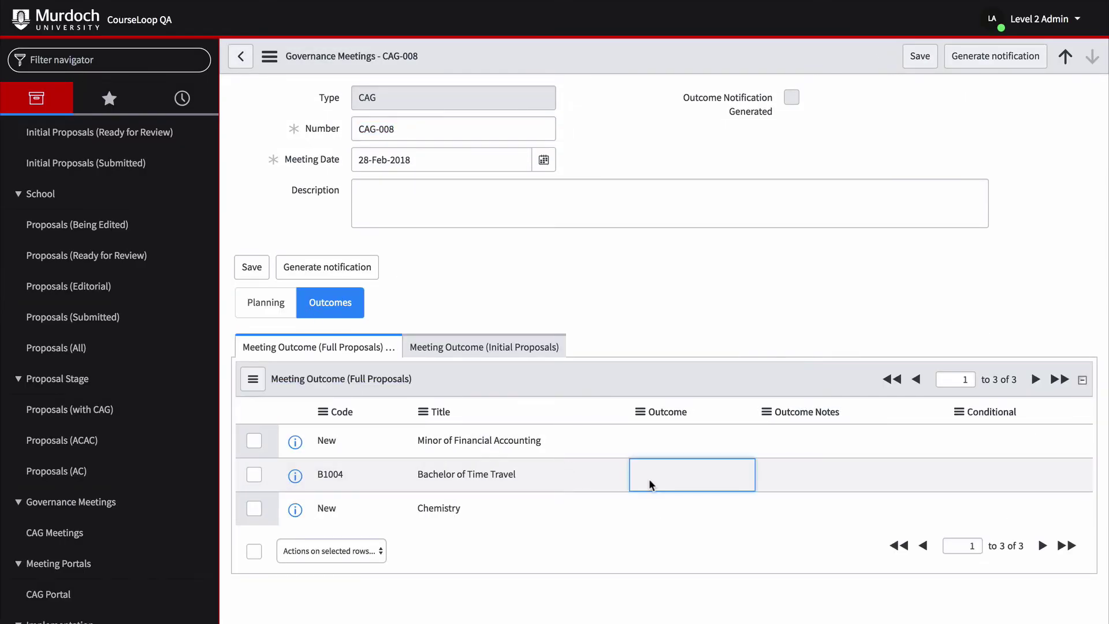
pyautogui.click(649, 478)
pyautogui.click(649, 478)
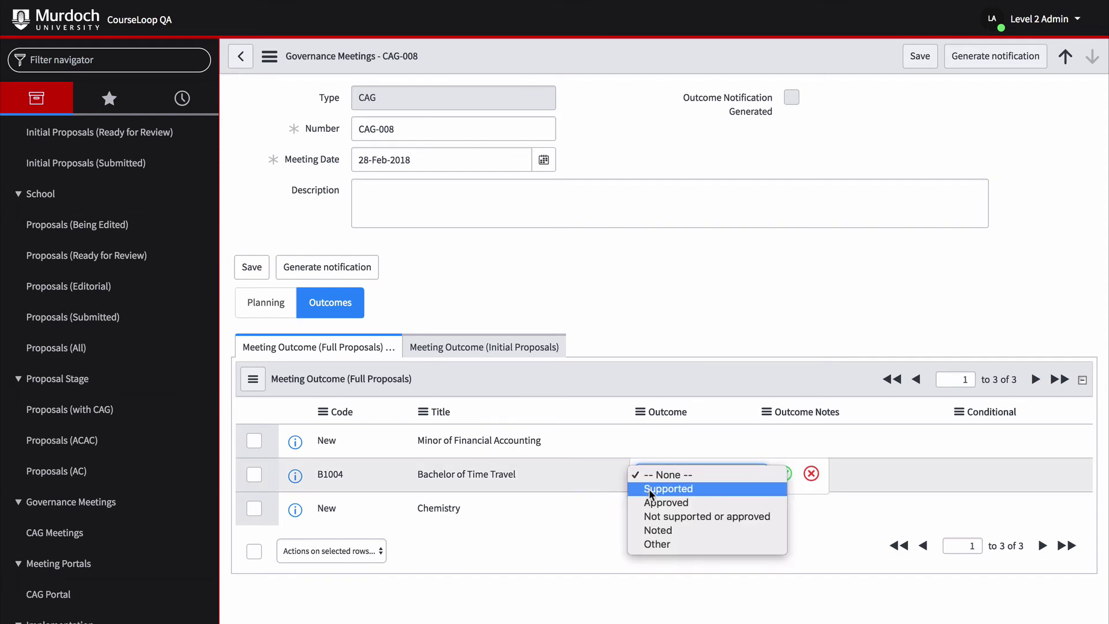
pyautogui.click(650, 490)
pyautogui.click(781, 473)
pyautogui.click(778, 473)
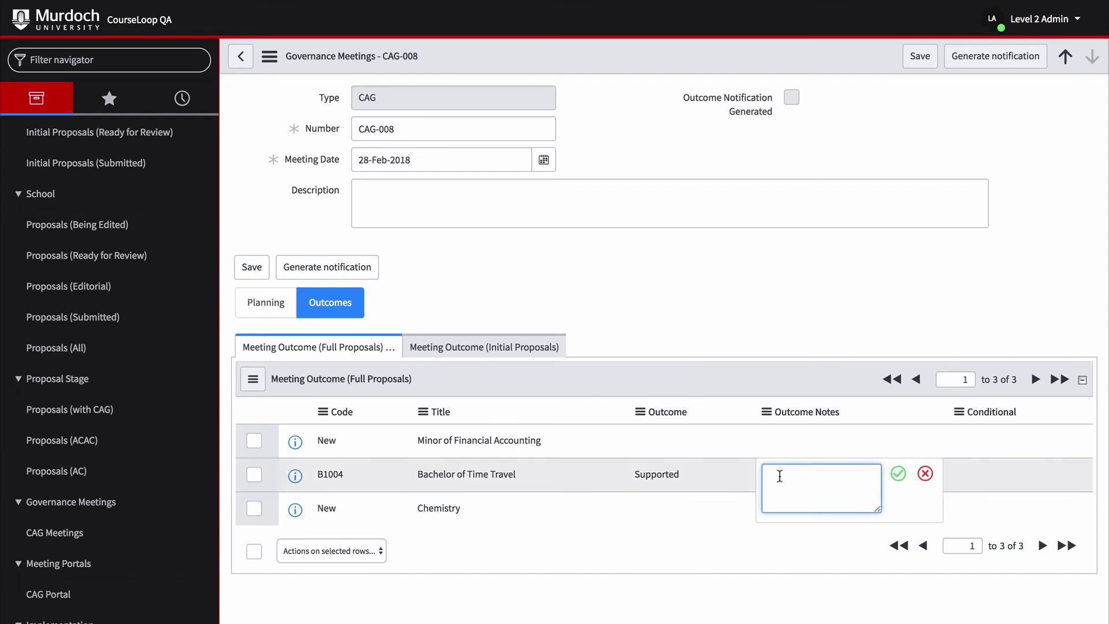
pyautogui.write('Here are our reasons...')
pyautogui.click(898, 474)
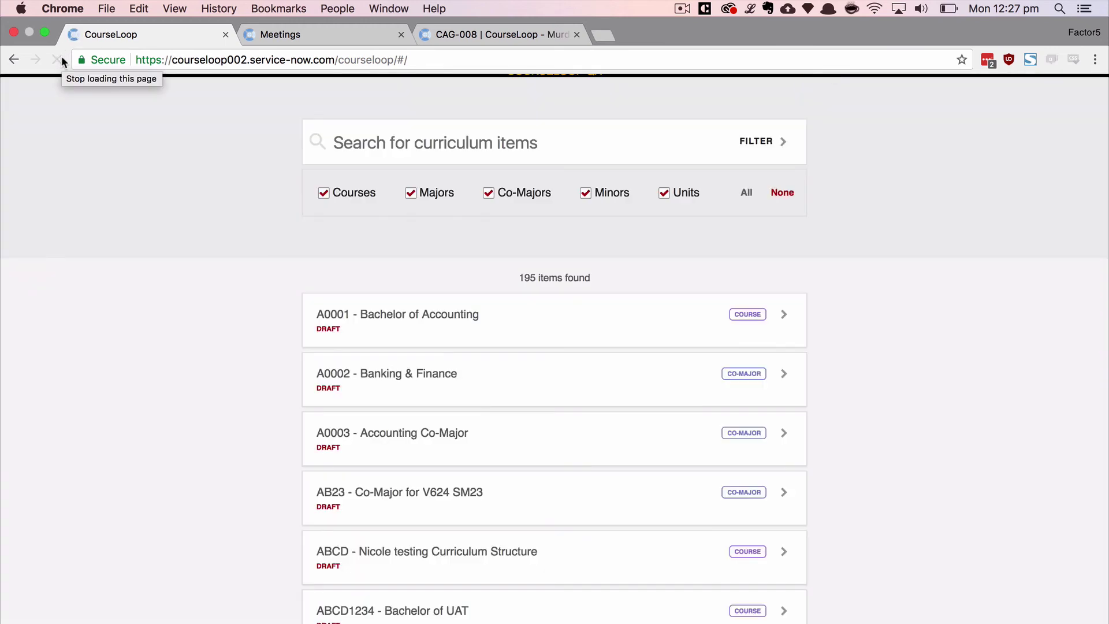
# Search the curriculum items for "time" and view the stage details of Bachelor of Time Travel's 2018.01 version
pyautogui.click(375, 141)
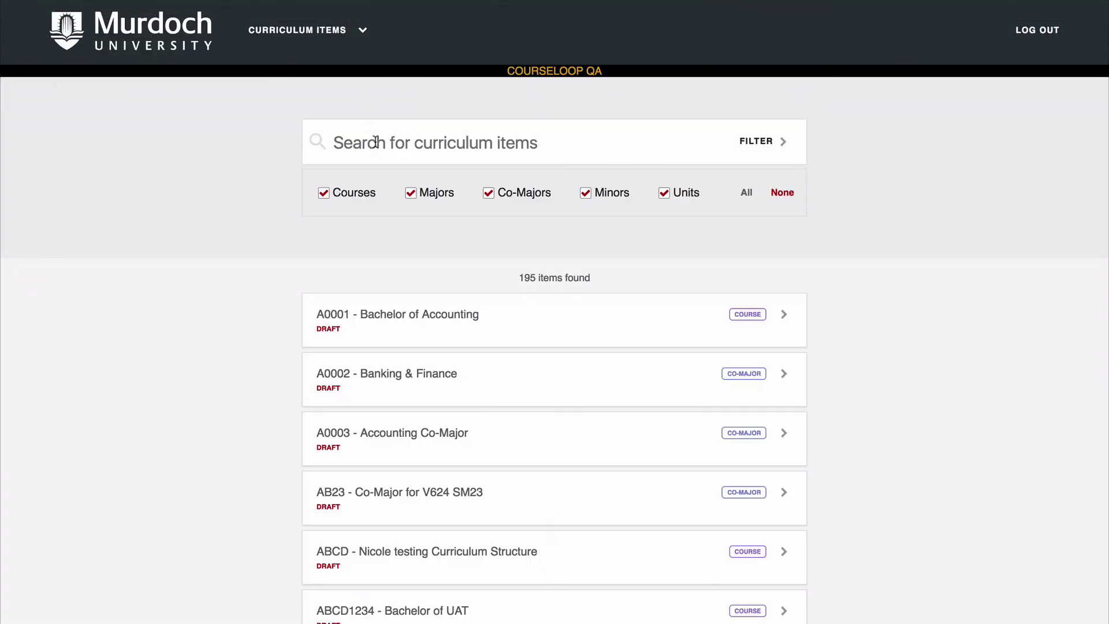
pyautogui.write('time')
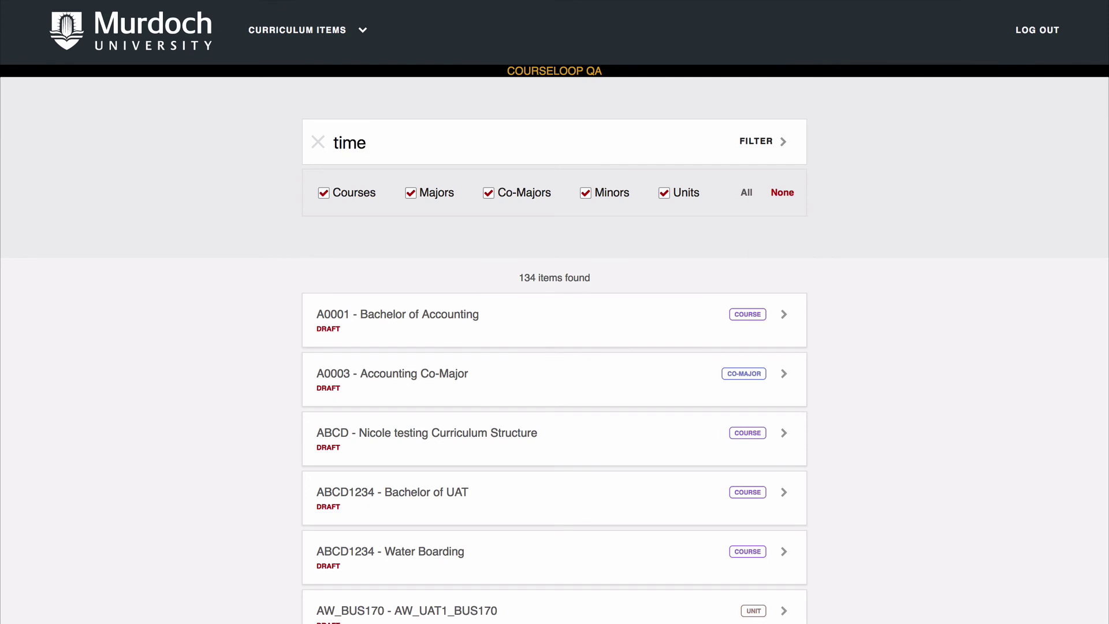
pyautogui.click(784, 315)
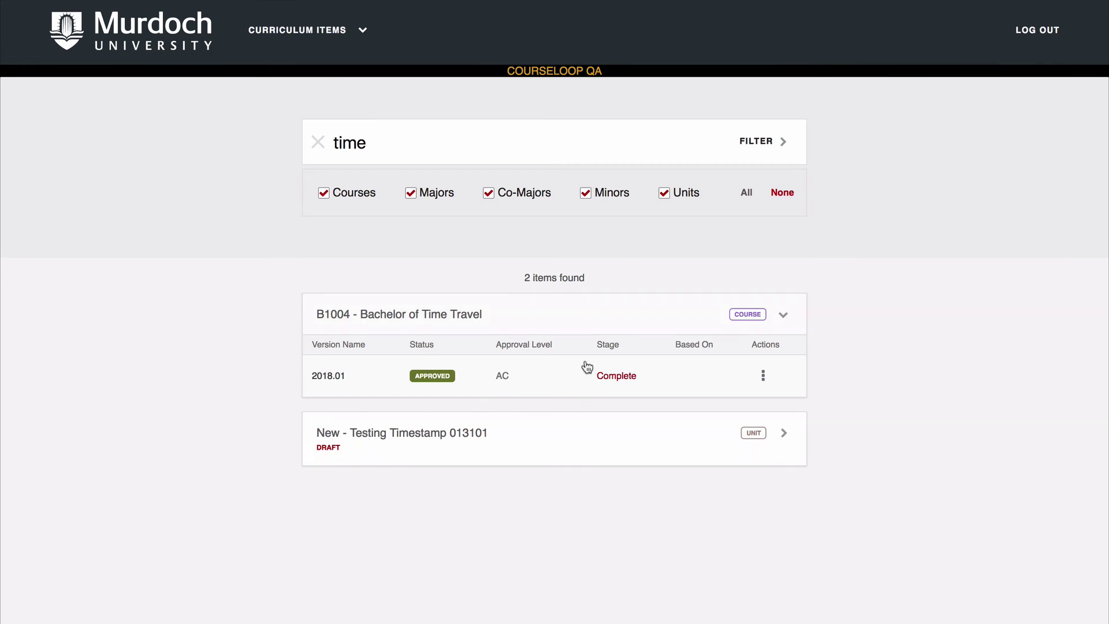
pyautogui.click(625, 381)
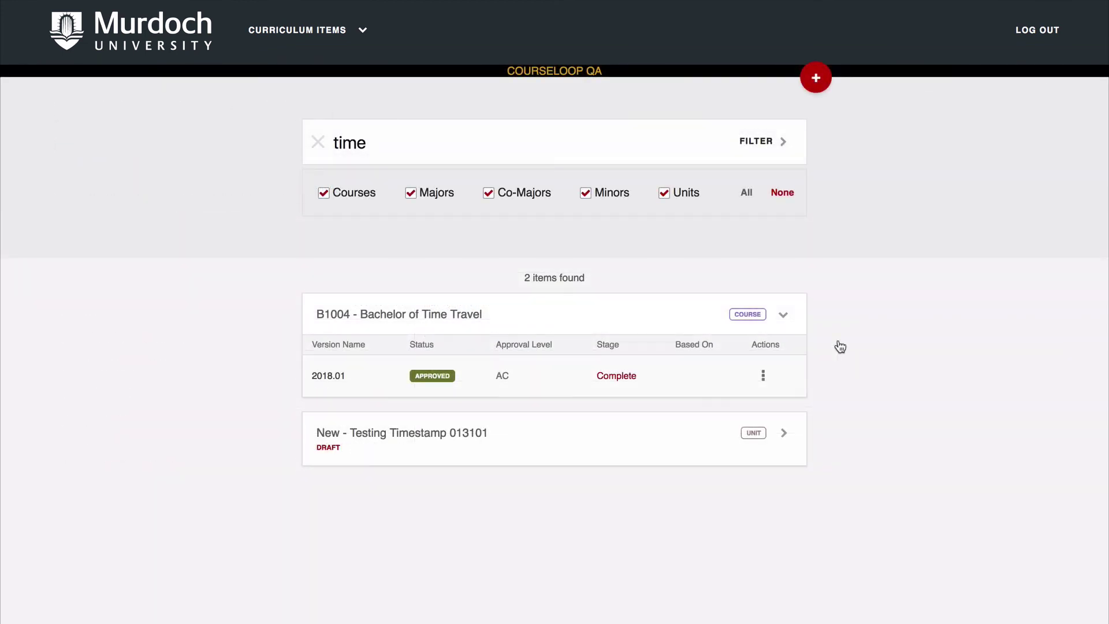
# Create a revision of the Bachelor of Time Travel course with approval level School Editor and implementation year 2018
pyautogui.click(764, 377)
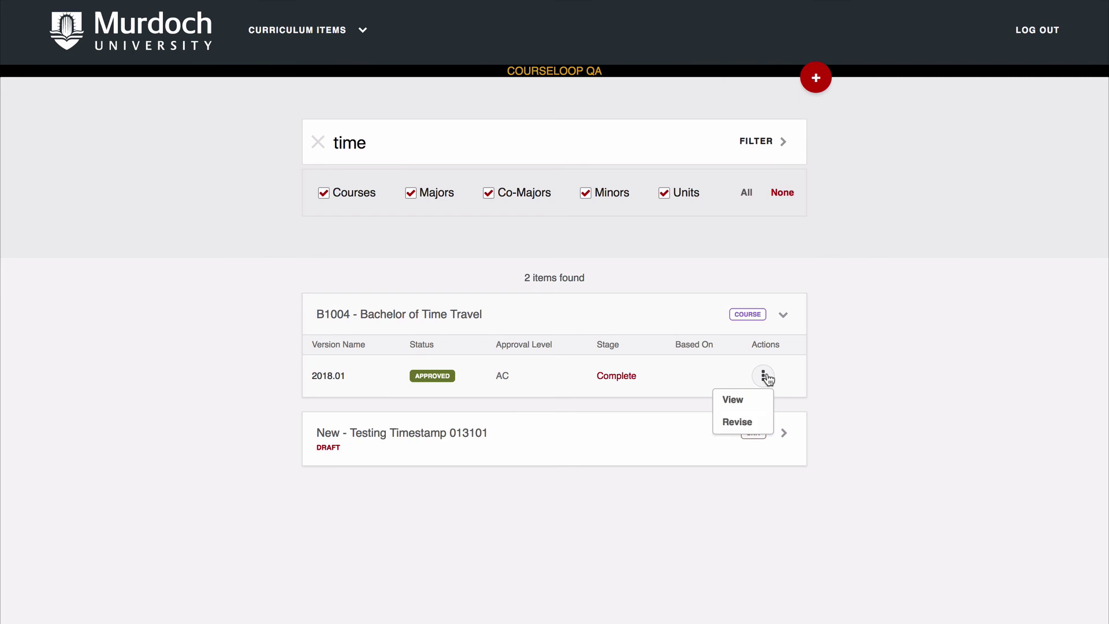
pyautogui.click(731, 422)
pyautogui.click(657, 185)
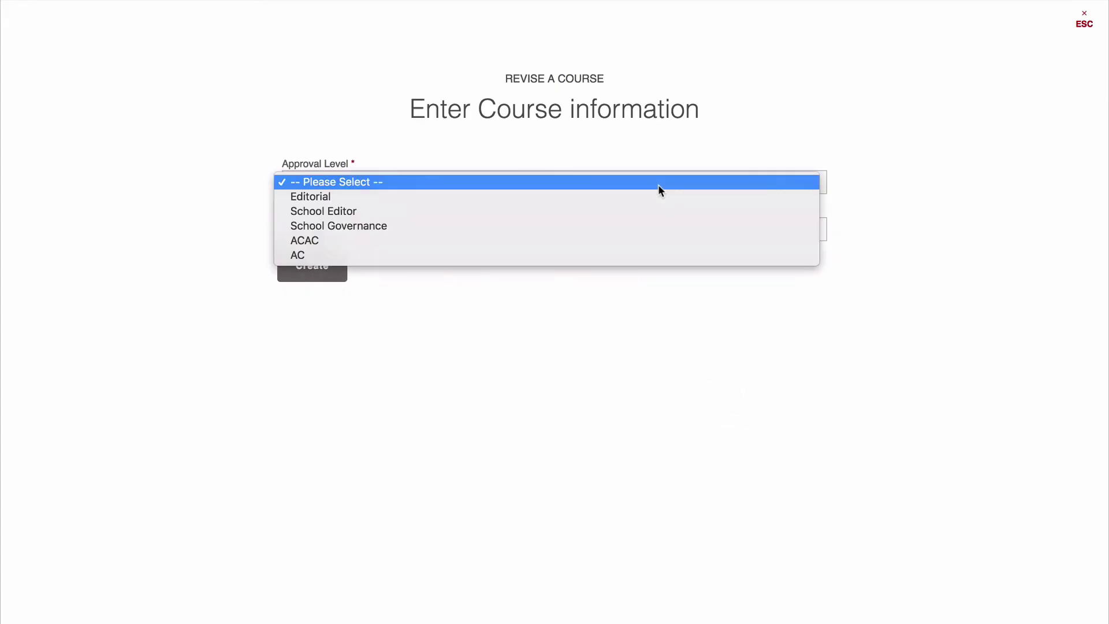
pyautogui.click(632, 211)
pyautogui.click(610, 228)
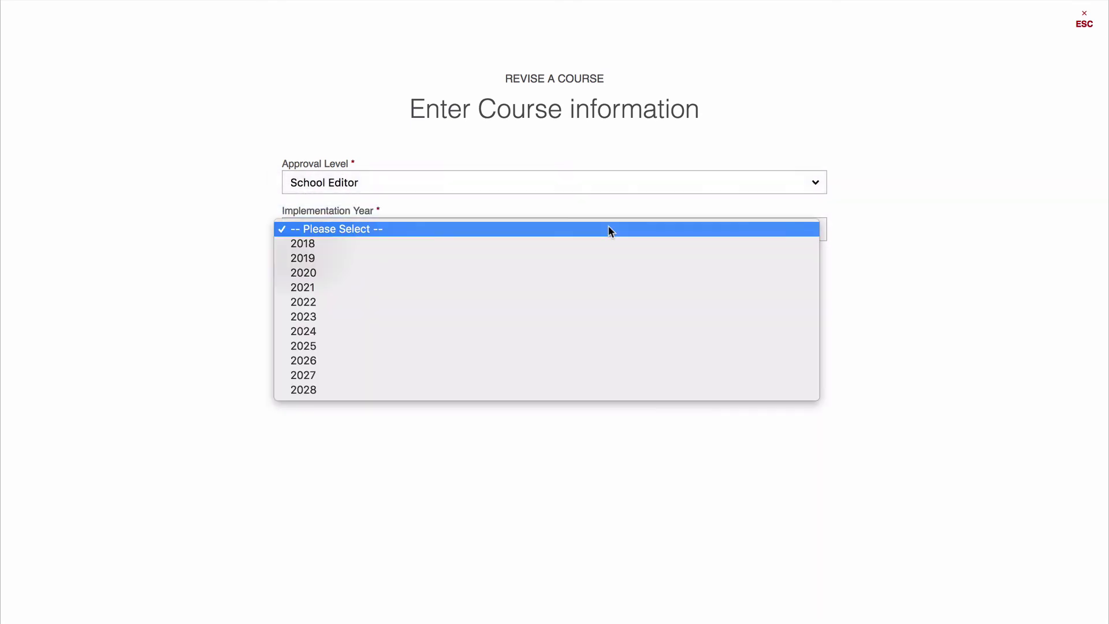
pyautogui.click(597, 243)
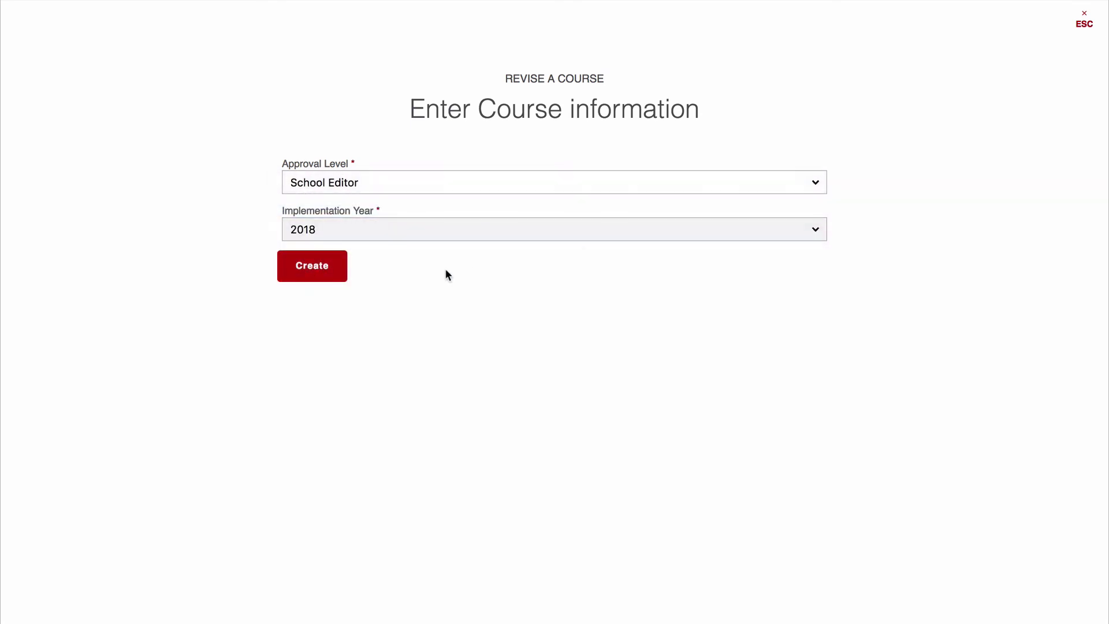
pyautogui.click(339, 269)
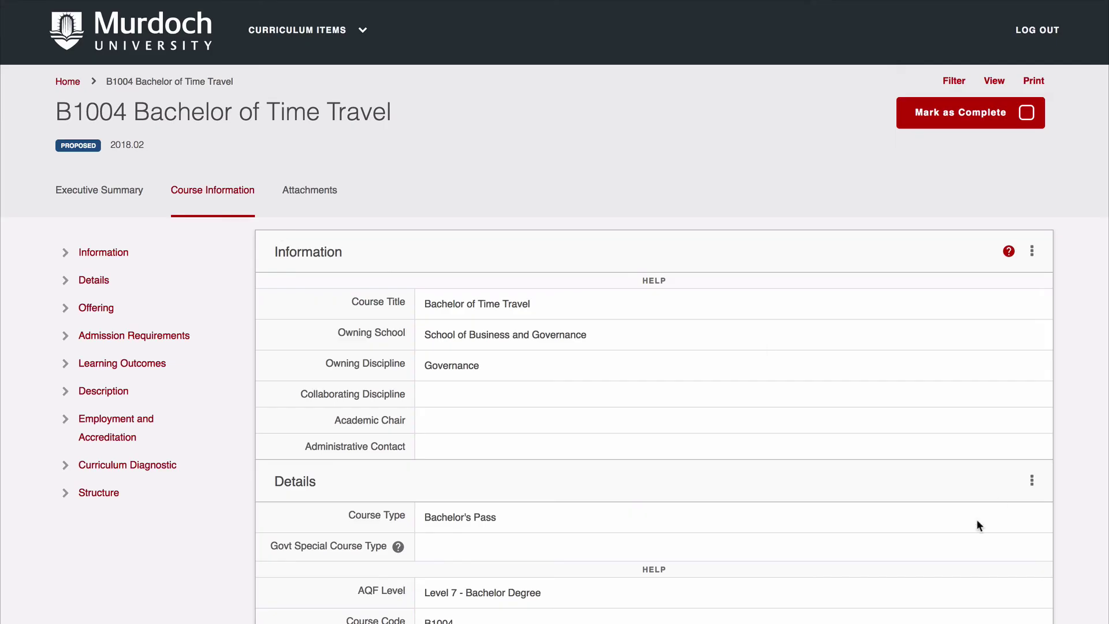
# Open the Details section of the revised B1004 Bachelor of Time Travel course for editing
pyautogui.click(1031, 480)
pyautogui.click(953, 516)
pyautogui.click(1073, 497)
pyautogui.scroll(-5, 1073, 495)
pyautogui.hscroll(-5, 695, 544)
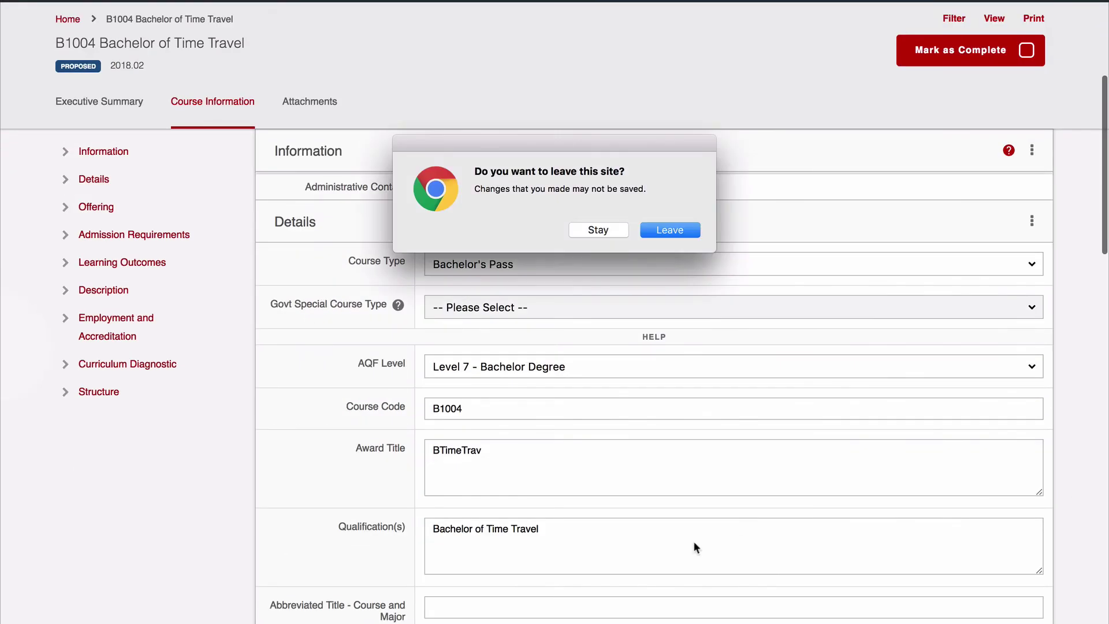